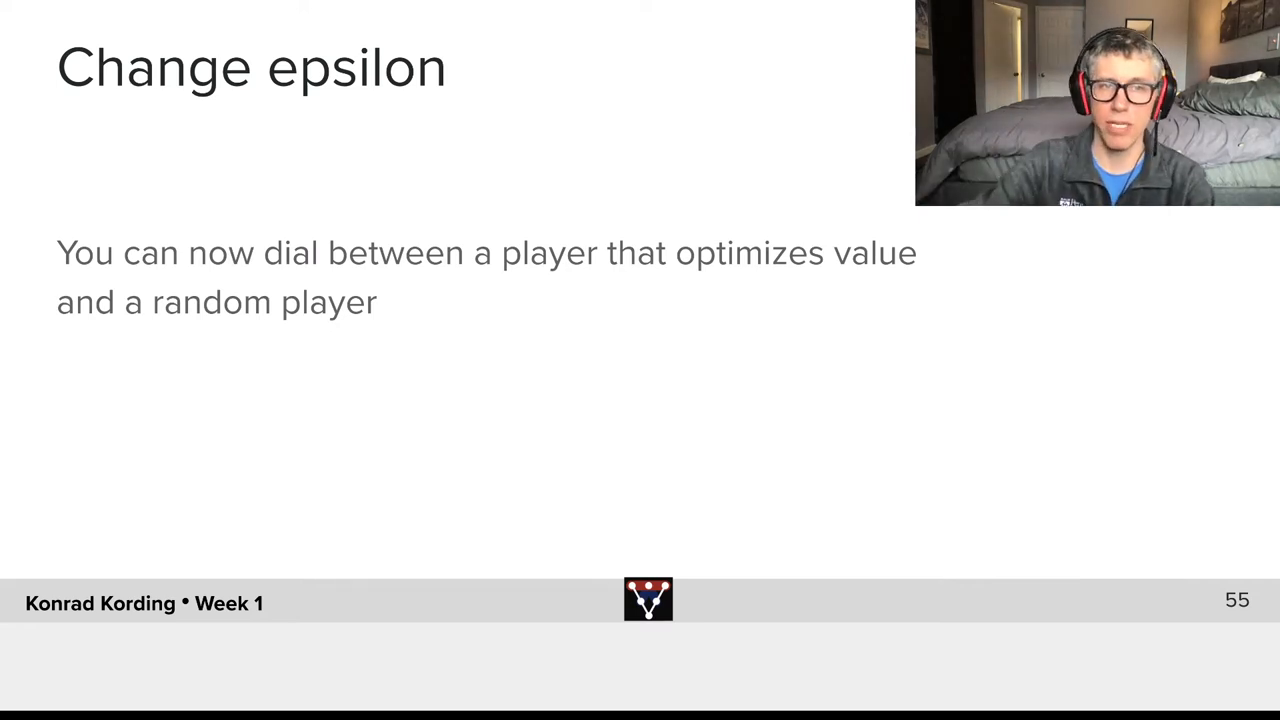
key(Right)
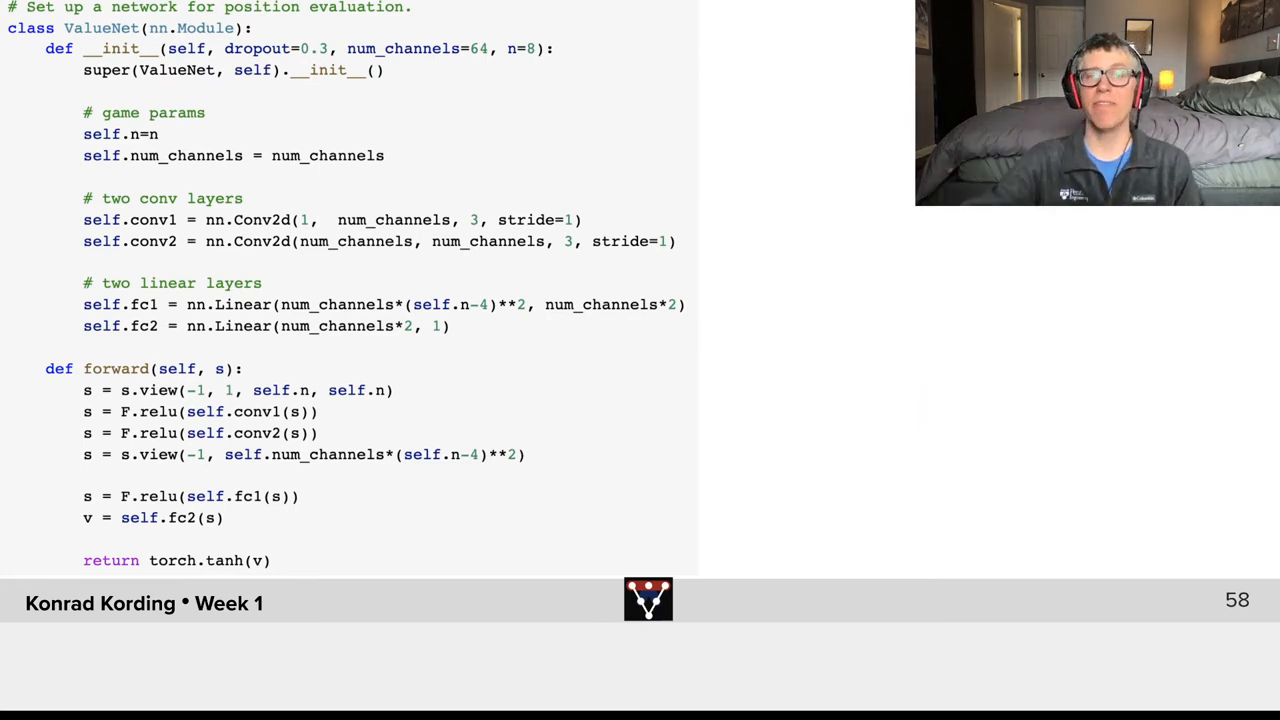
key(Right)
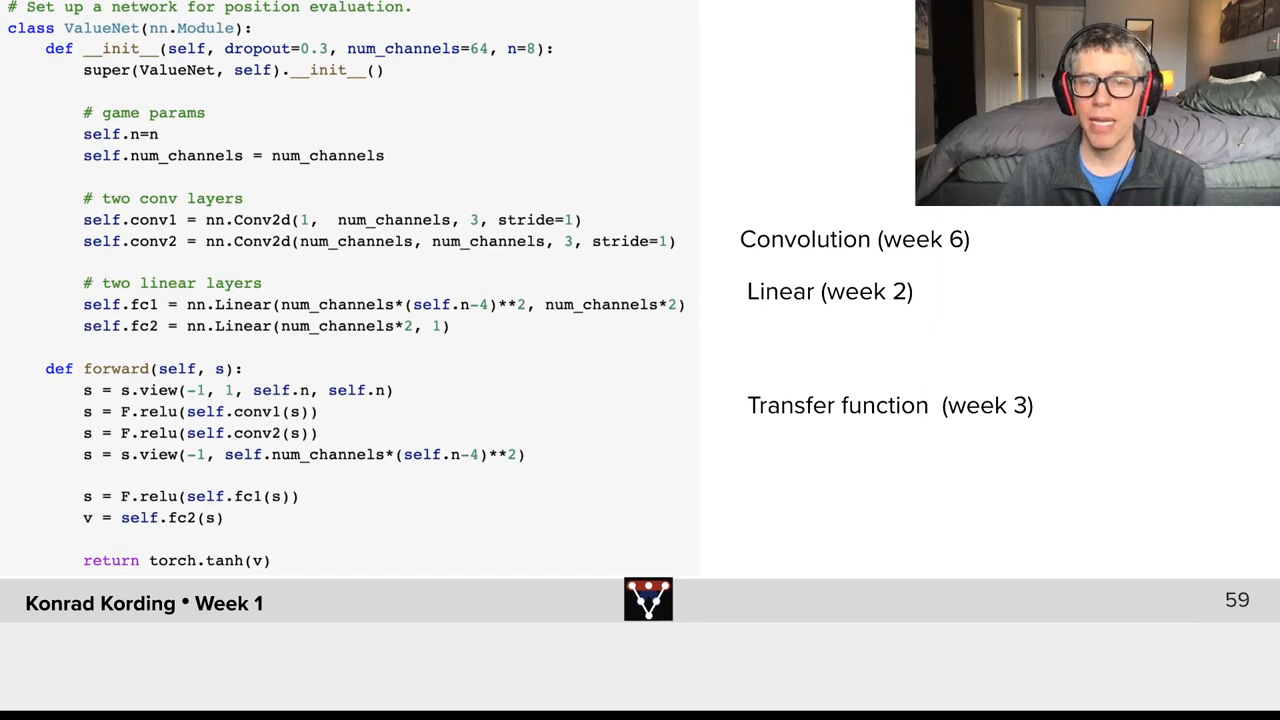